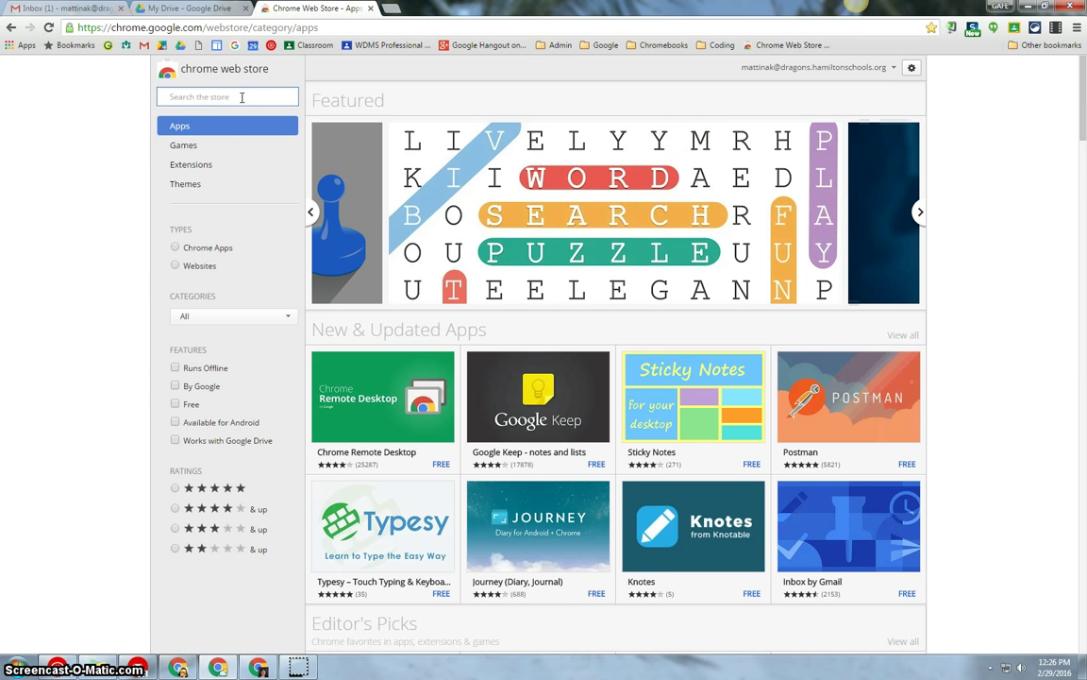
Search the Chrome Web Store for 'pdf mergy' and add the PDF Mergy app to Chrome
{"action": "type", "text": "pdf"}
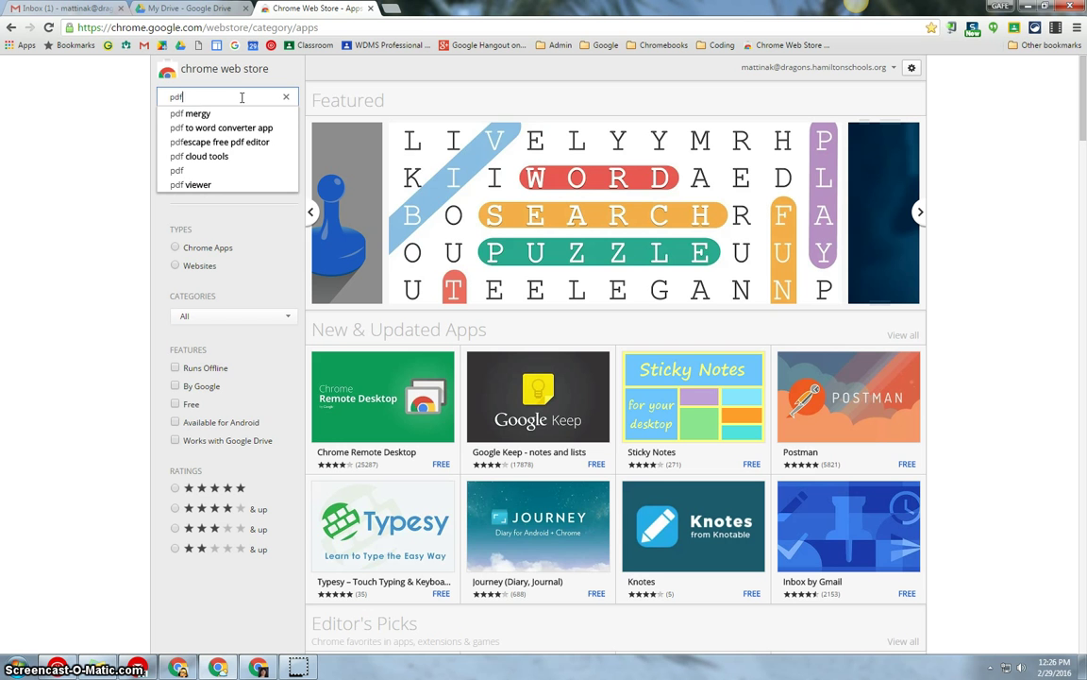
{"action": "left_click", "coordinate": [213, 113]}
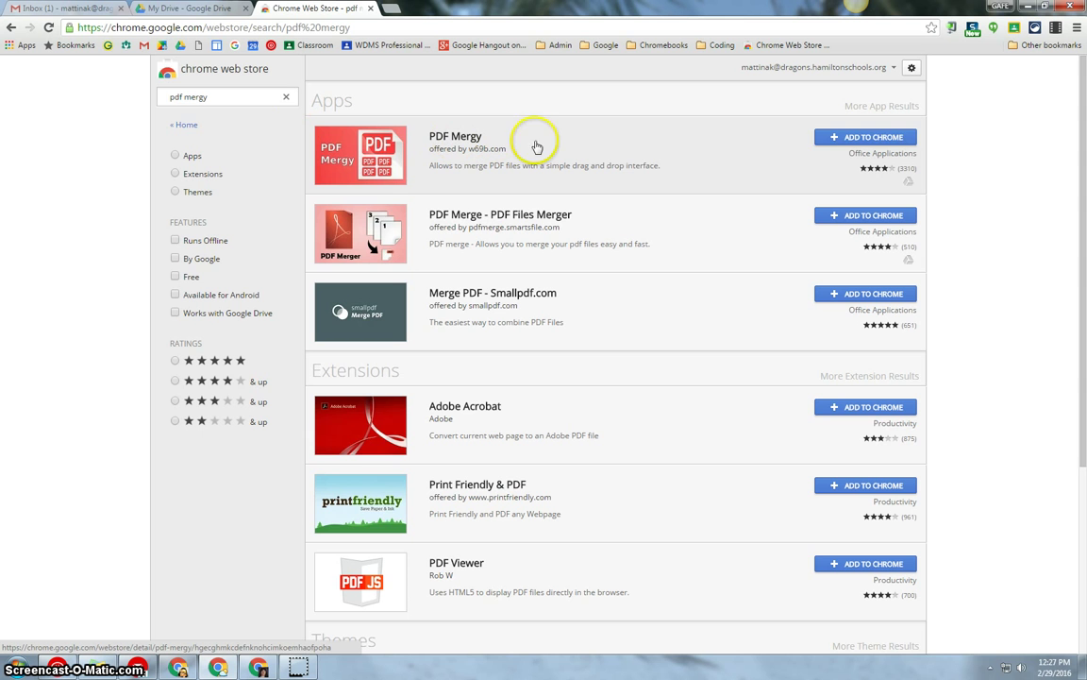
{"action": "left_click", "coordinate": [843, 141]}
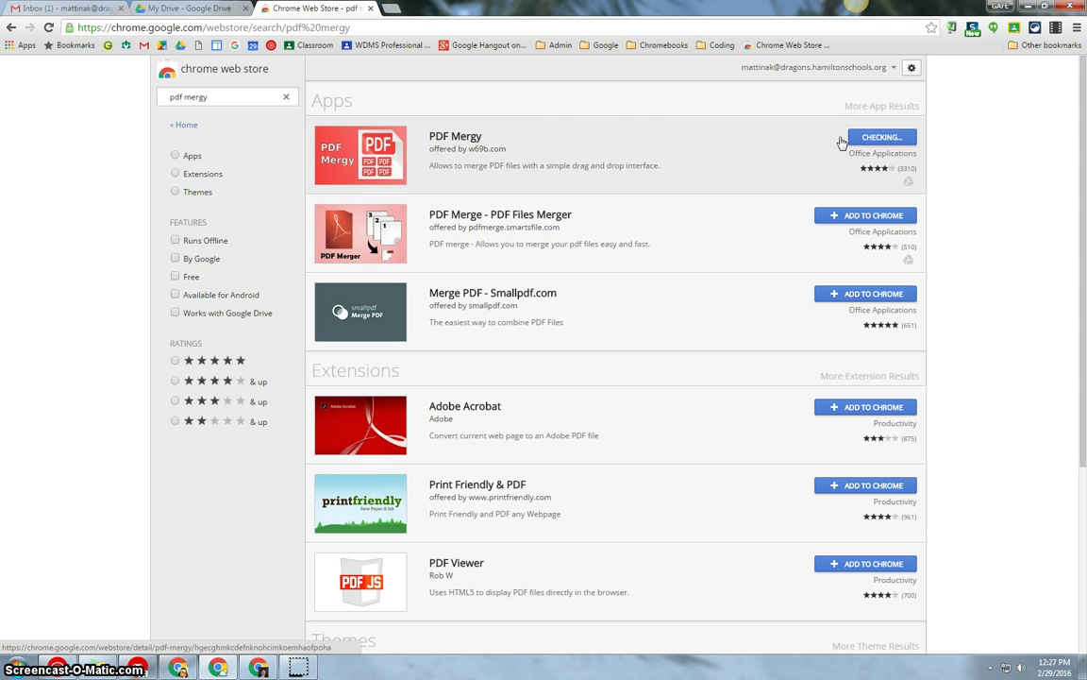
{"action": "left_click", "coordinate": [558, 114]}
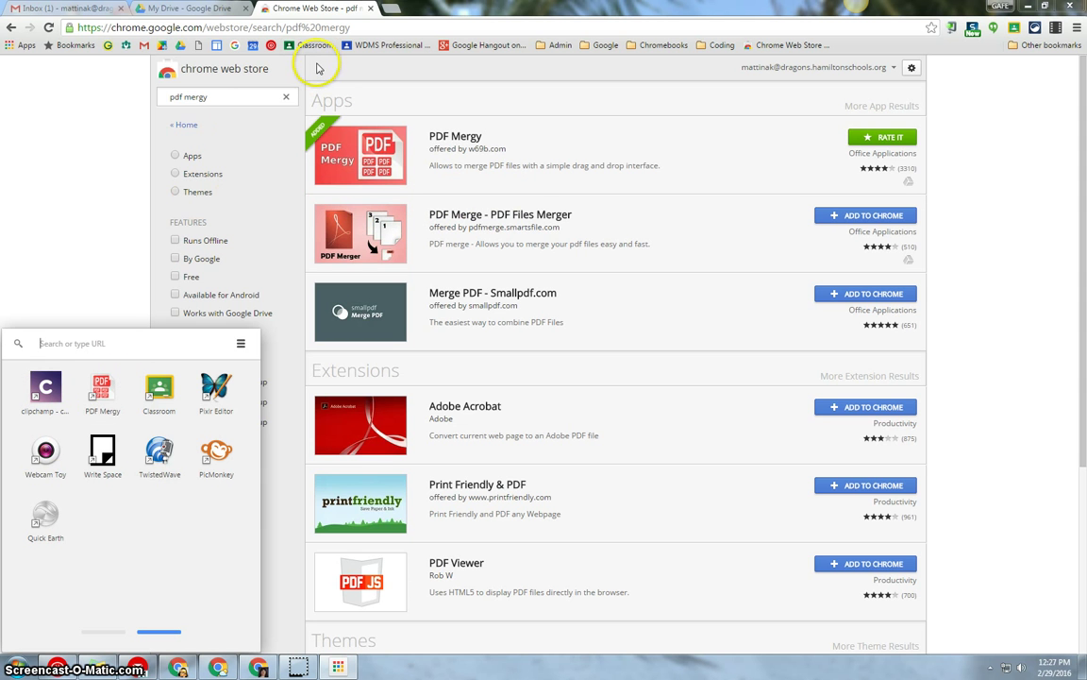
Launch PDF Mergy from the Apps page in a new Chrome tab
{"action": "left_click", "coordinate": [389, 11]}
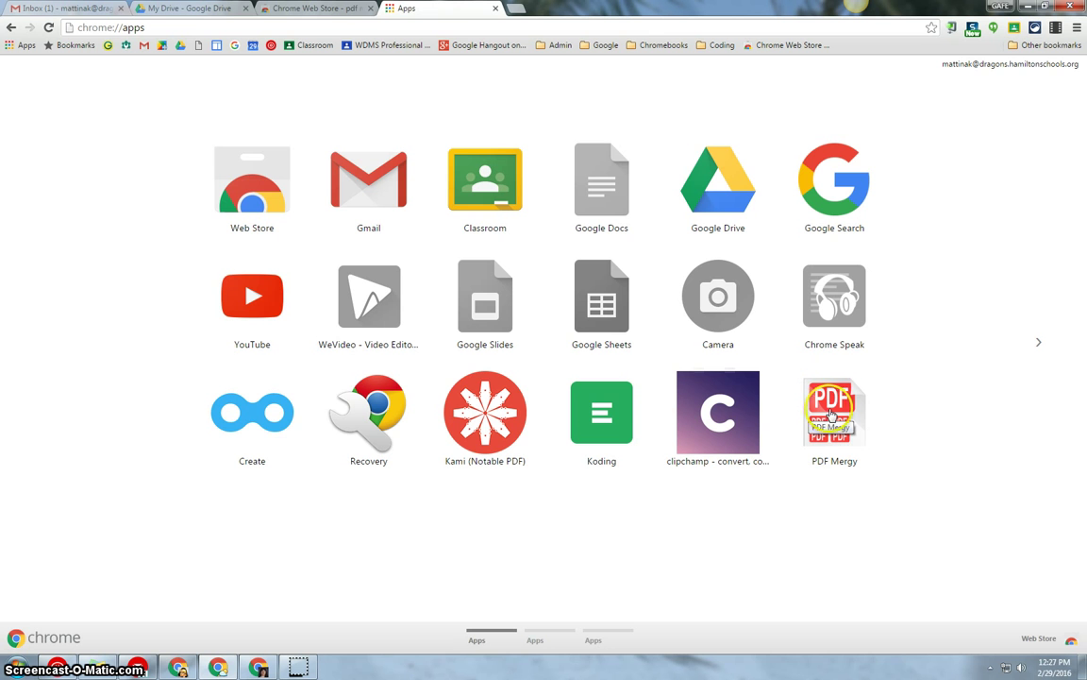
{"action": "left_click", "coordinate": [836, 416]}
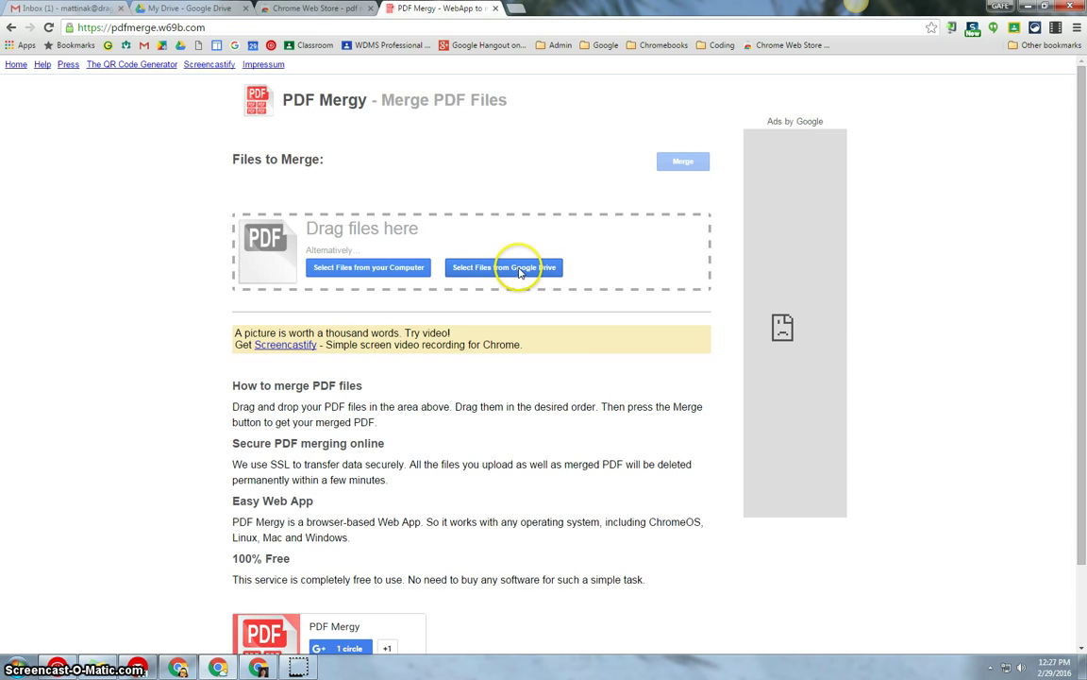
From Drive's Classroom > PD STAFF folder, sorted by name, select both Copy of Graded documents
{"action": "left_click", "coordinate": [514, 271]}
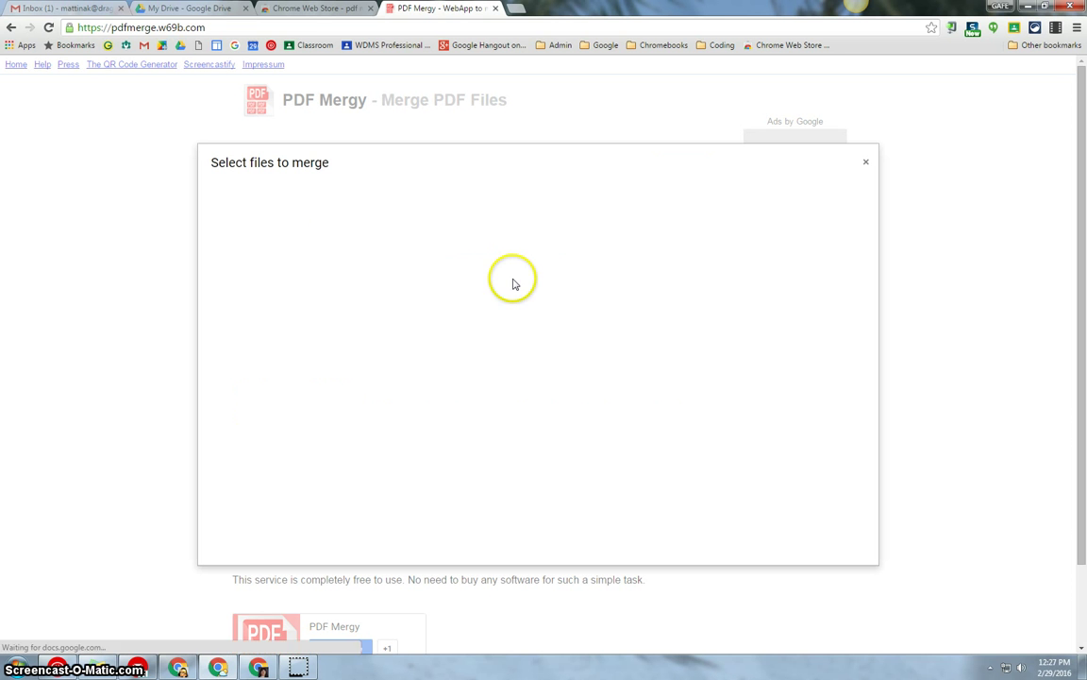
{"action": "left_click", "coordinate": [843, 201]}
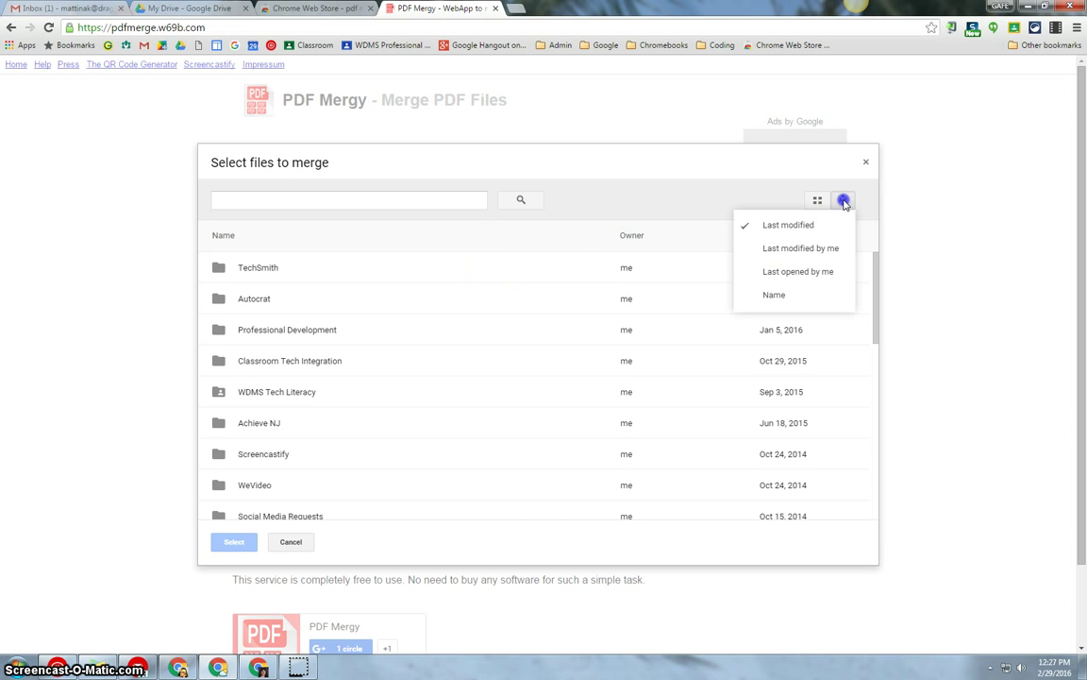
{"action": "left_click", "coordinate": [796, 297]}
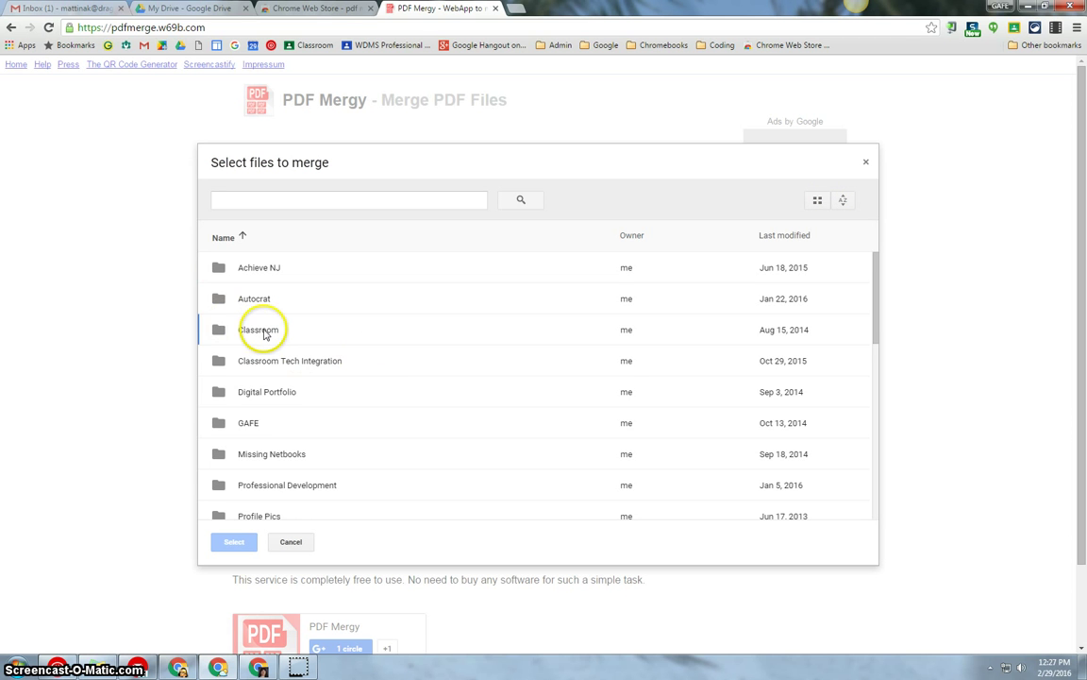
{"action": "double_click", "coordinate": [265, 333]}
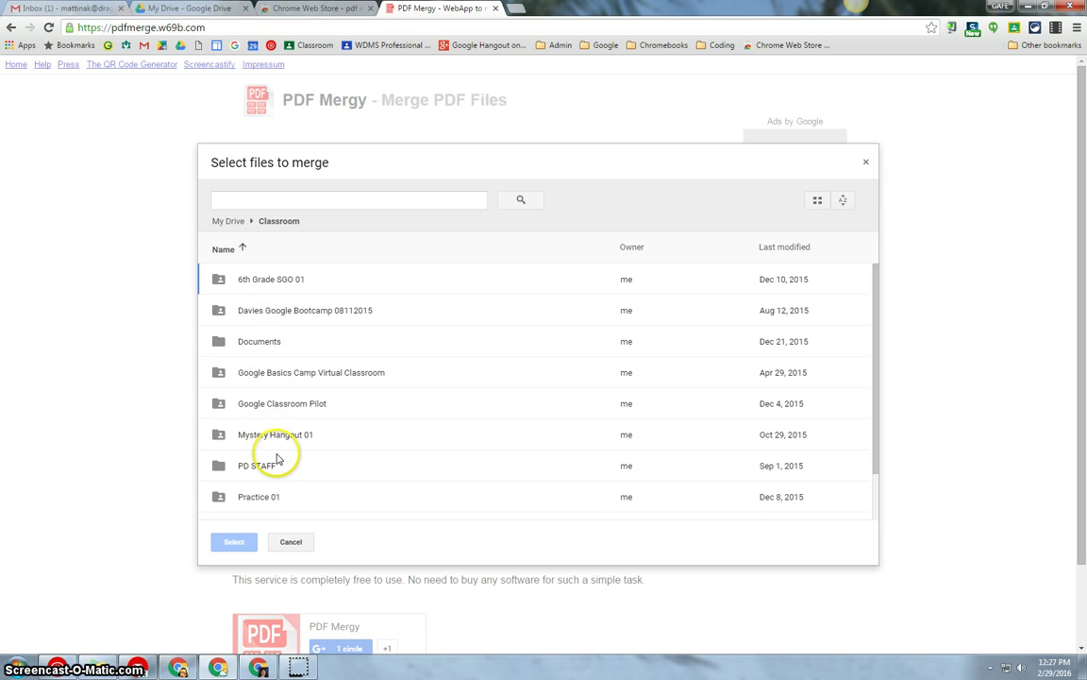
{"action": "double_click", "coordinate": [268, 469]}
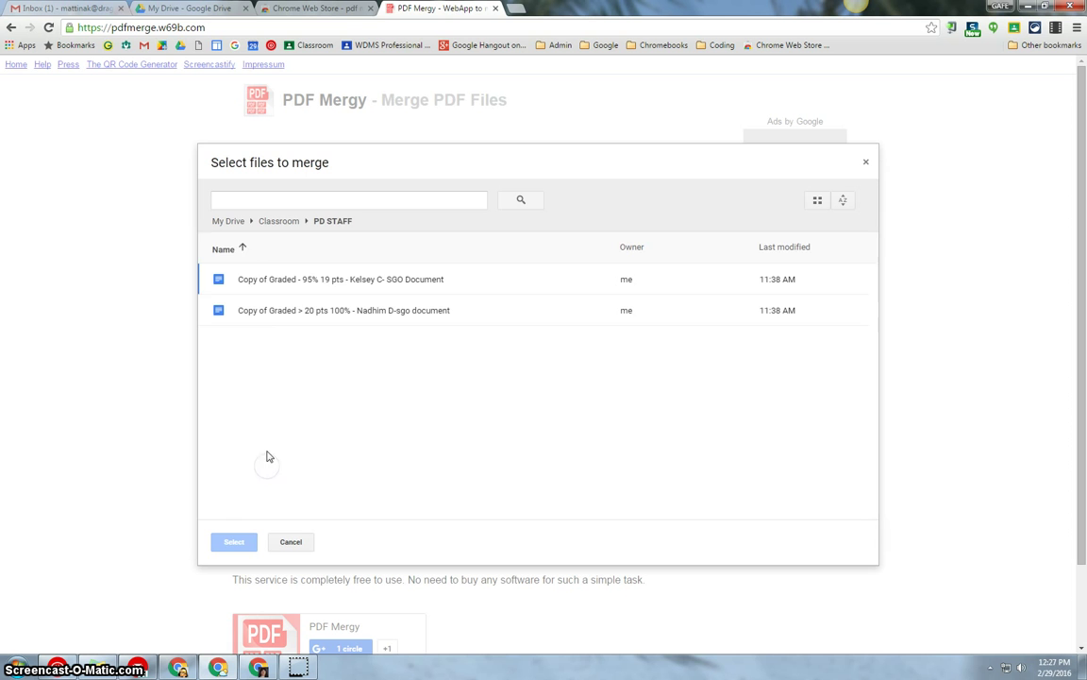
{"action": "left_click", "coordinate": [348, 281]}
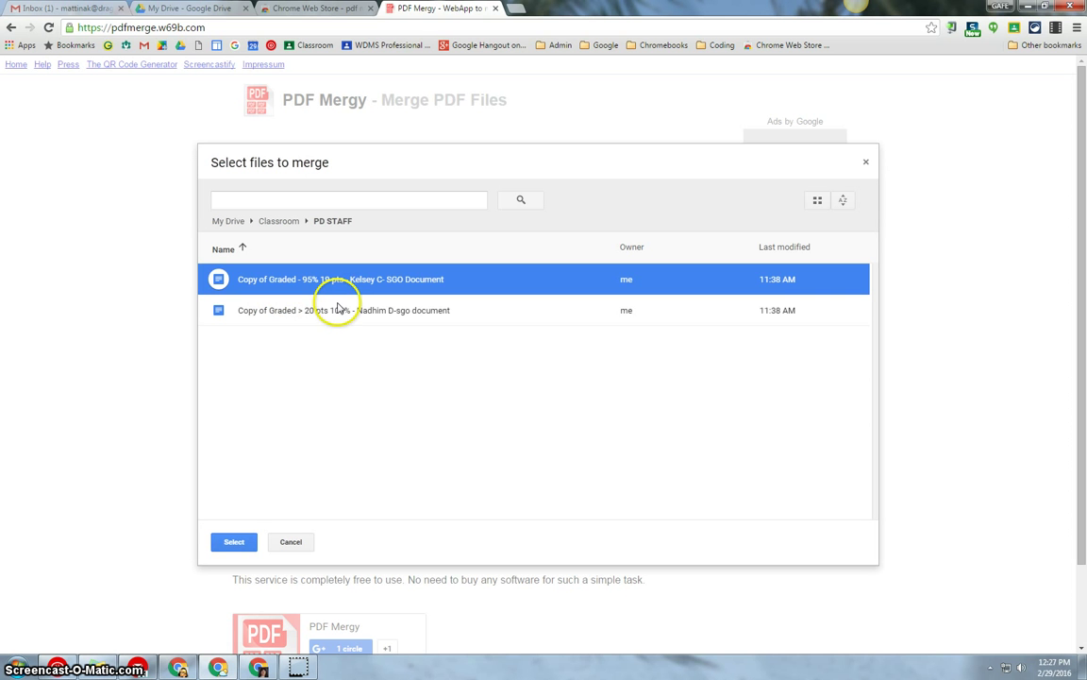
{"action": "left_click", "coordinate": [338, 310]}
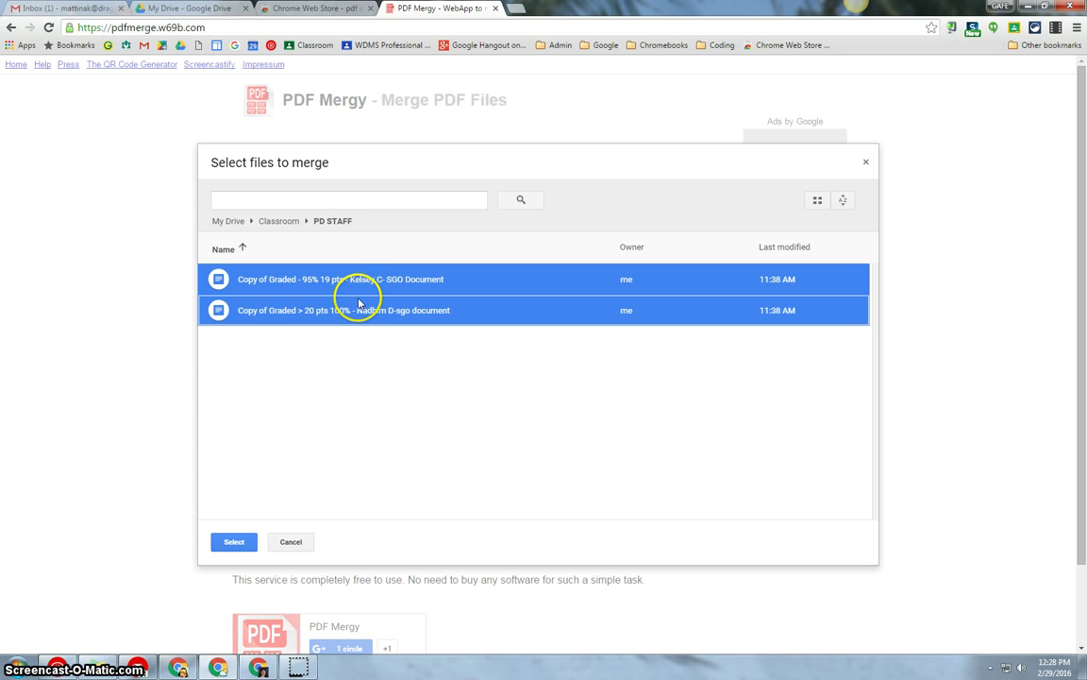
{"action": "left_click", "coordinate": [231, 543]}
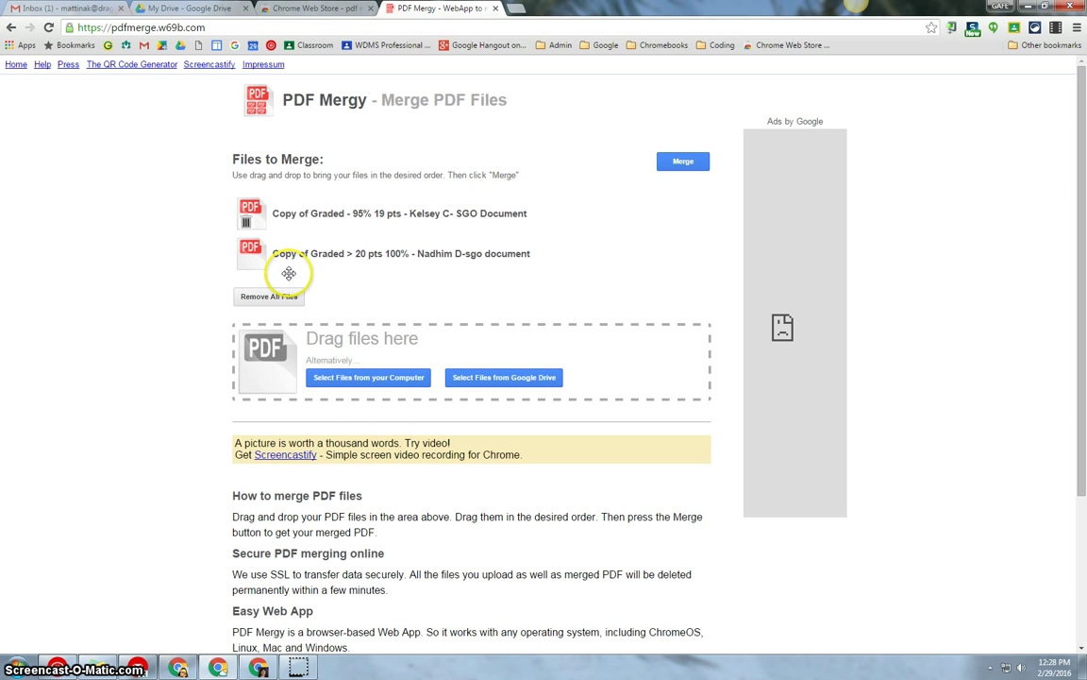
In the Drive picker sorted by name, open Classroom > Davies Google Bootcamp 08112015 > 001 All About Me
{"action": "left_click", "coordinate": [467, 378]}
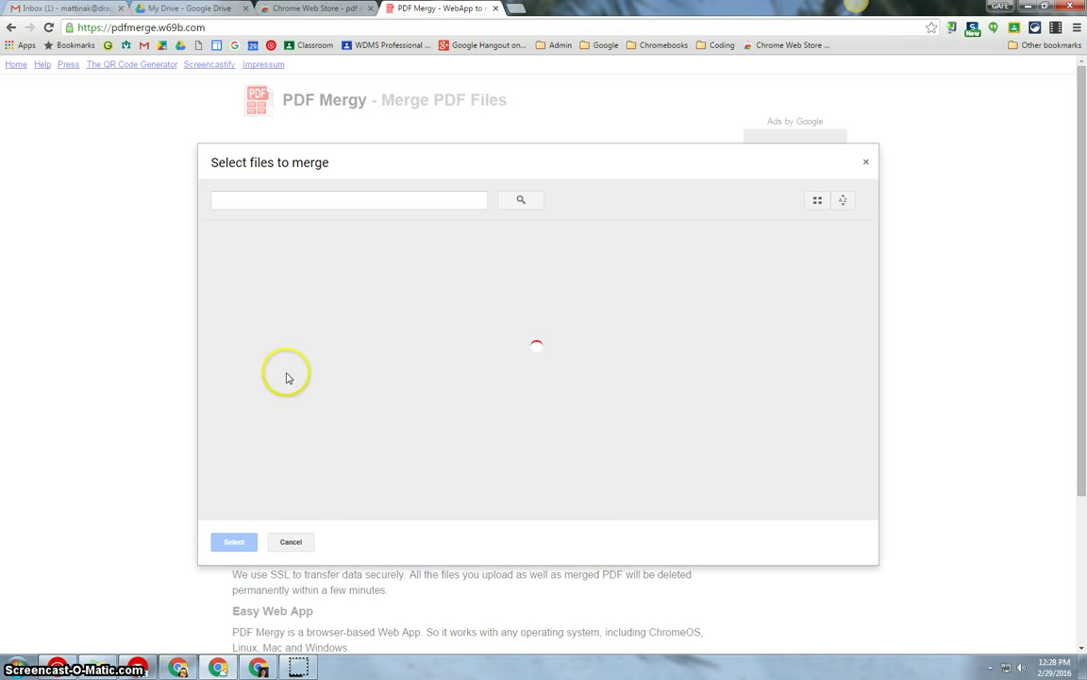
{"action": "left_click", "coordinate": [843, 208]}
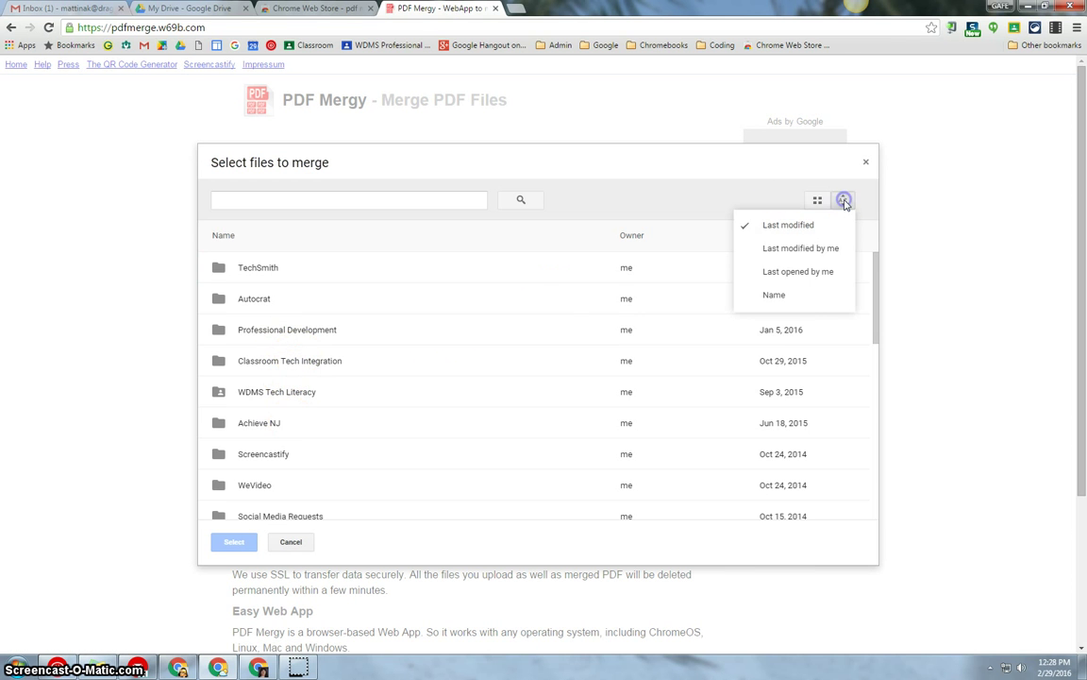
{"action": "left_click", "coordinate": [788, 298]}
{"action": "double_click", "coordinate": [291, 331]}
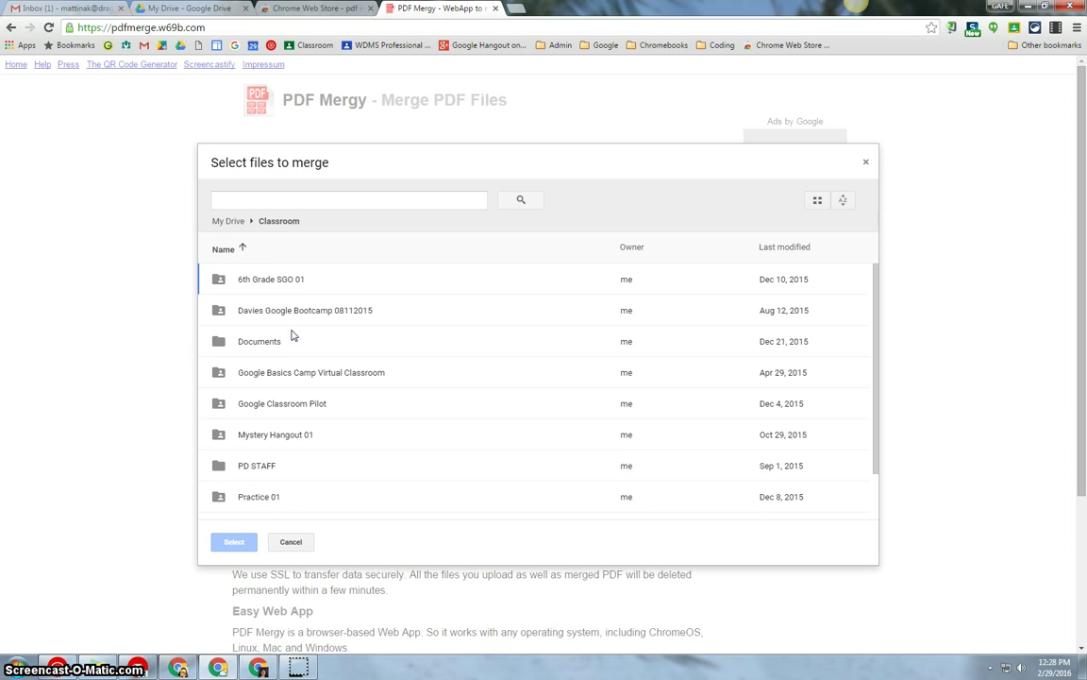
{"action": "double_click", "coordinate": [289, 310]}
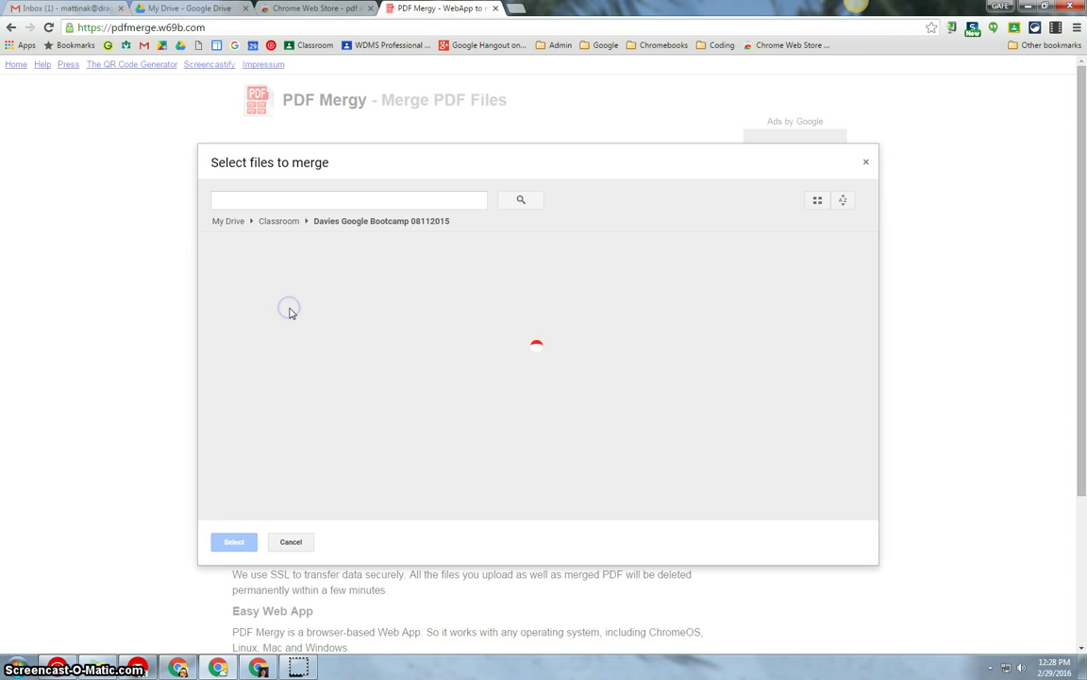
{"action": "left_click", "coordinate": [291, 282]}
{"action": "double_click", "coordinate": [291, 281]}
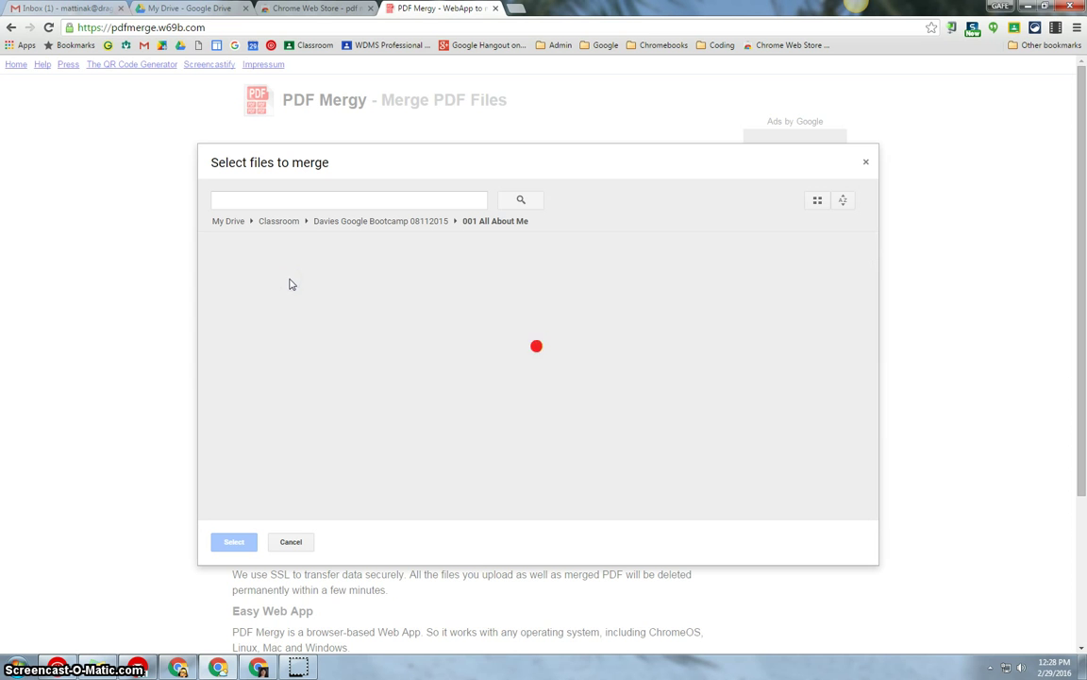
{"action": "left_click", "coordinate": [296, 282]}
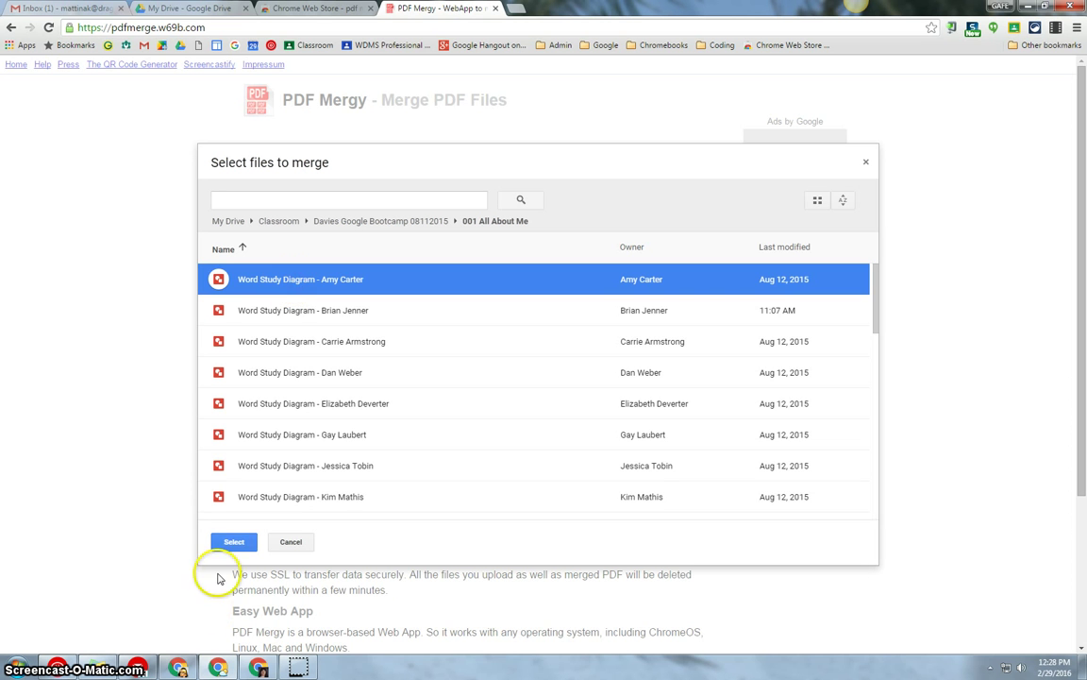
{"action": "left_click", "coordinate": [233, 541]}
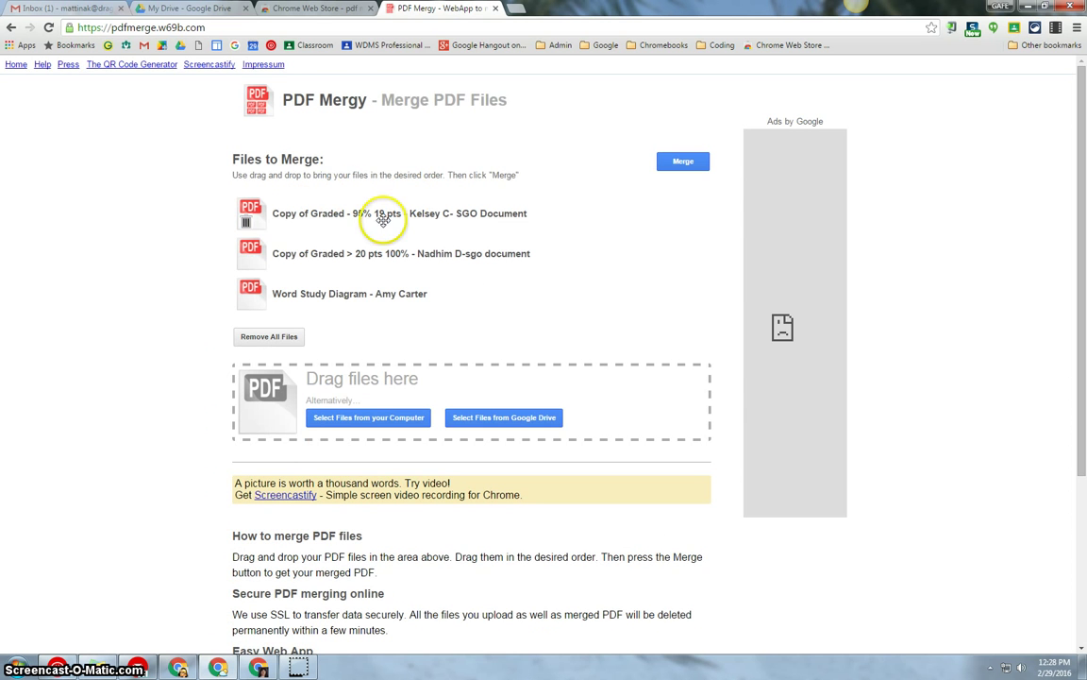
{"action": "left_click_drag", "start_coordinate": [383, 220], "coordinate": [367, 218]}
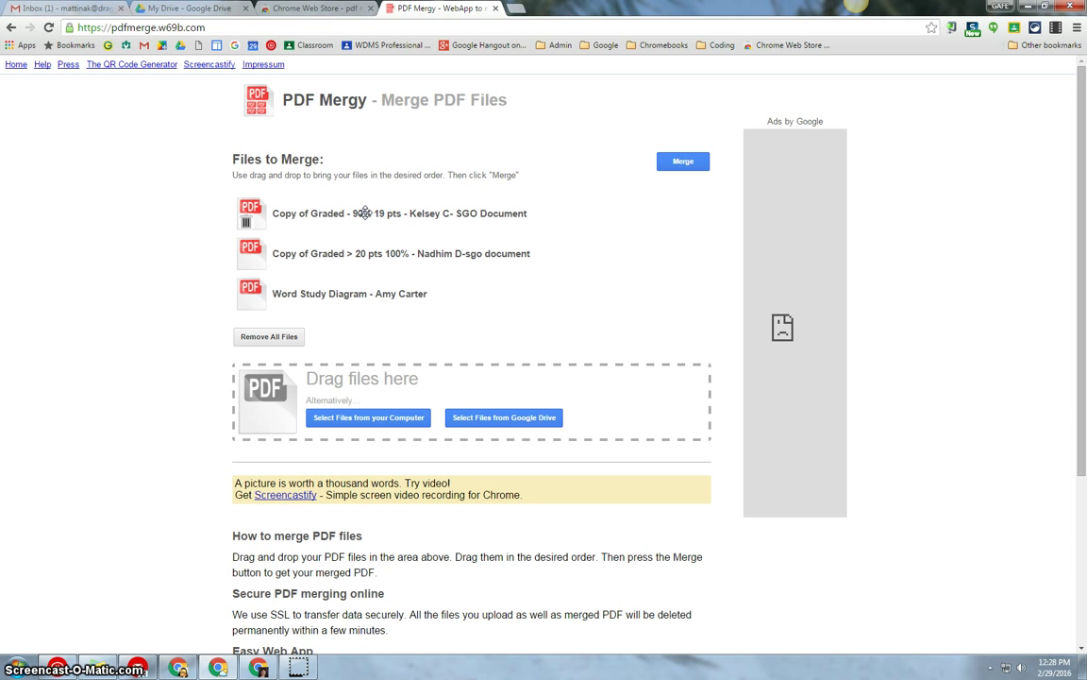
{"action": "left_click_drag", "start_coordinate": [364, 213], "coordinate": [371, 230]}
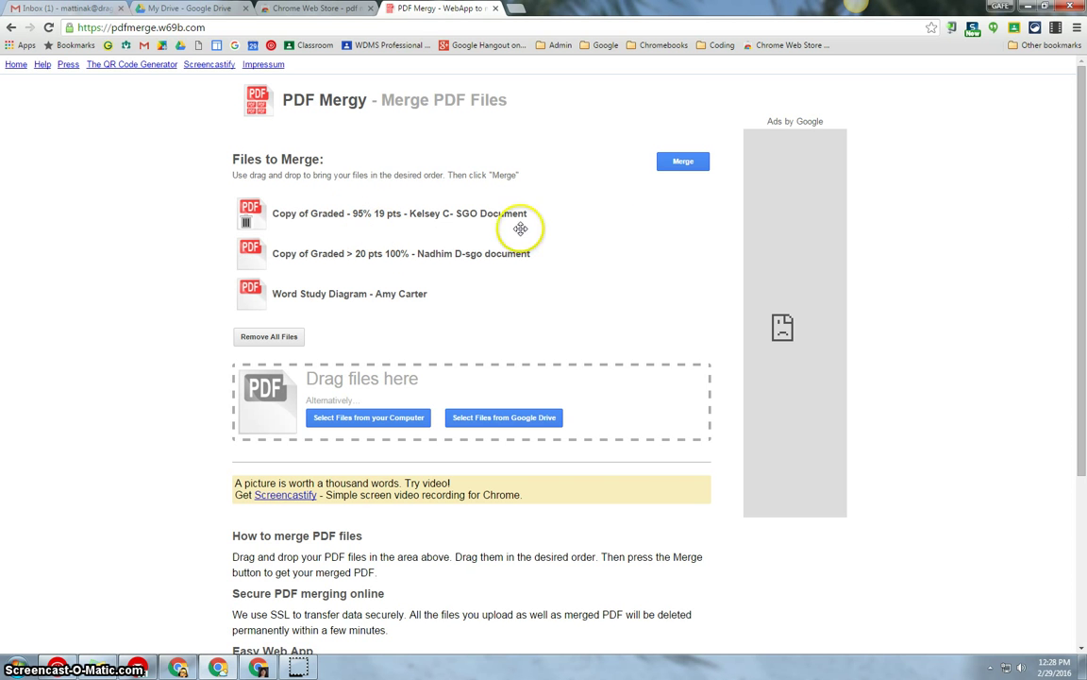
Merge the three queued files and save the PDF to the computer as 'All Assignments.pdf'
{"action": "left_click", "coordinate": [683, 161]}
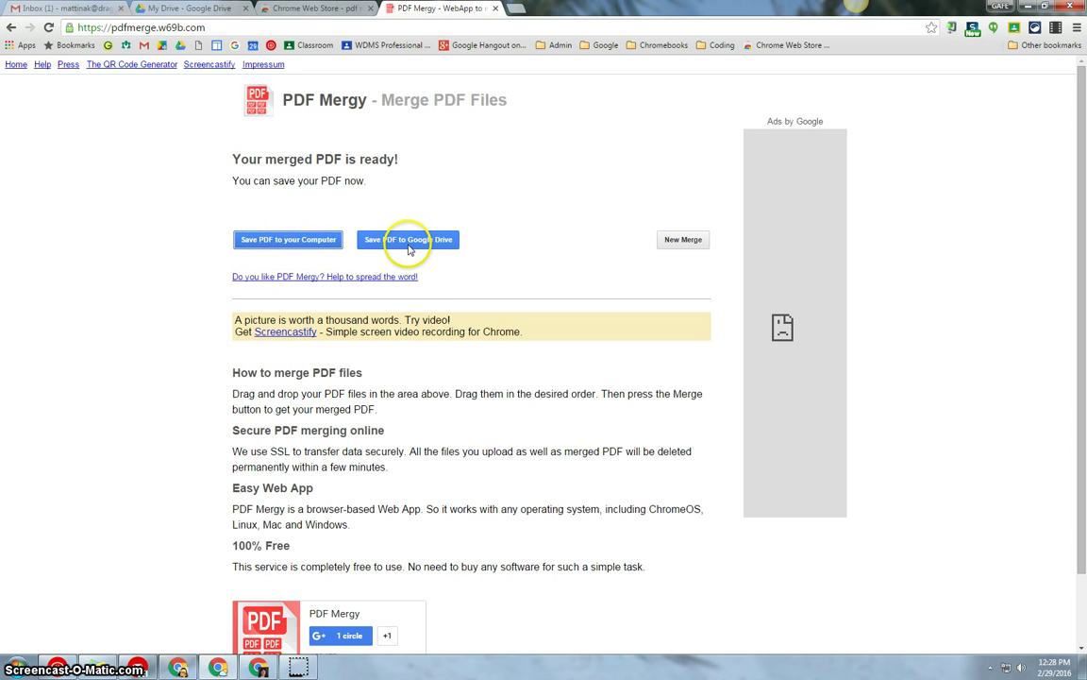
{"action": "left_click", "coordinate": [288, 242]}
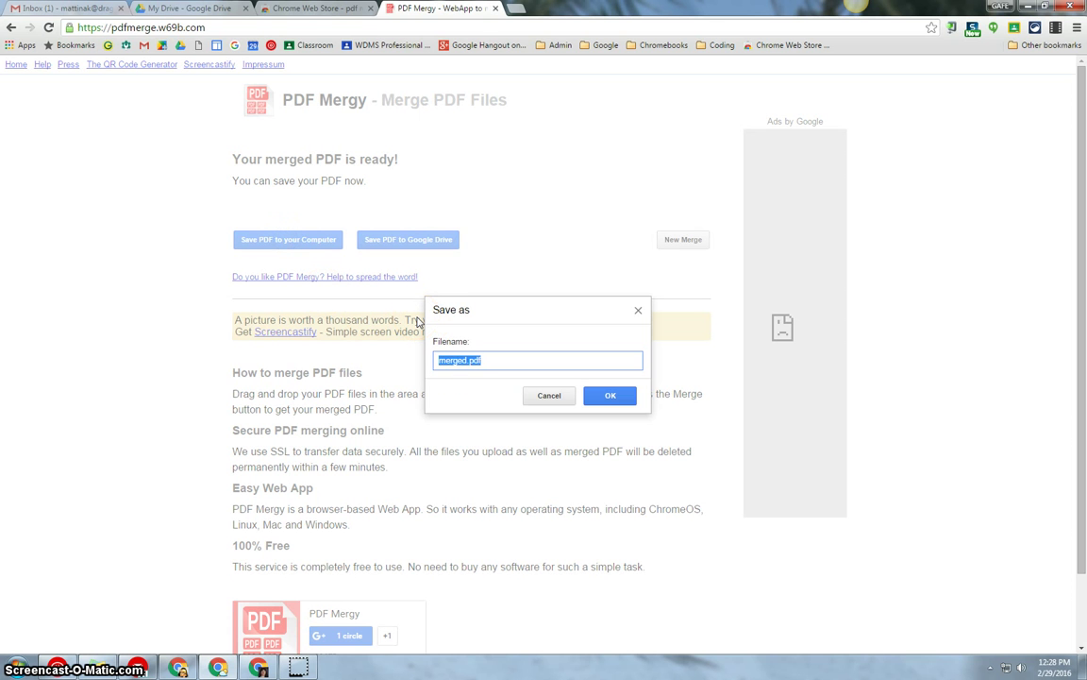
{"action": "key", "text": "BackSpace"}
{"action": "type", "text": "Al"}
{"action": "type", "text": "l "}
{"action": "type", "text": "Assignments"}
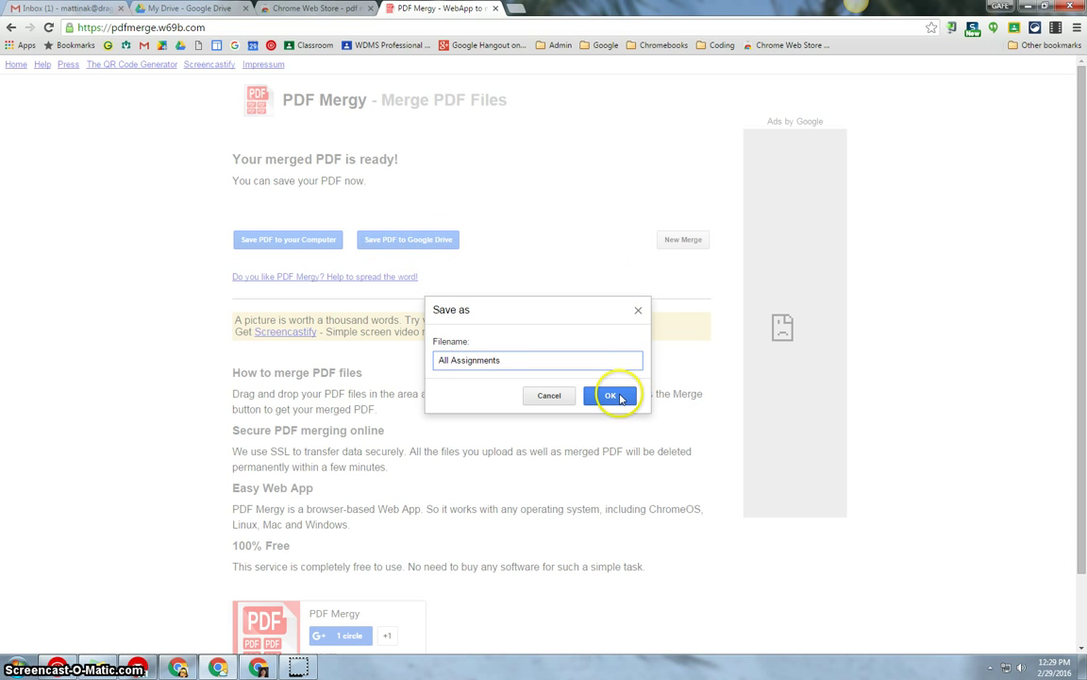
{"action": "type", "text": ".pdf"}
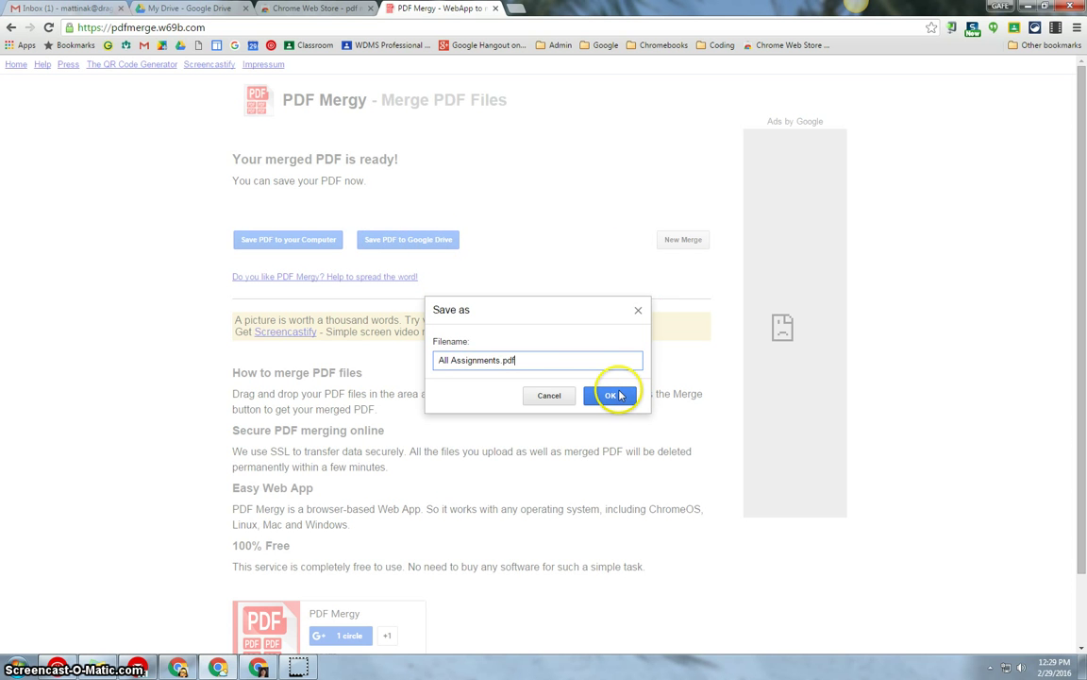
{"action": "left_click", "coordinate": [619, 395]}
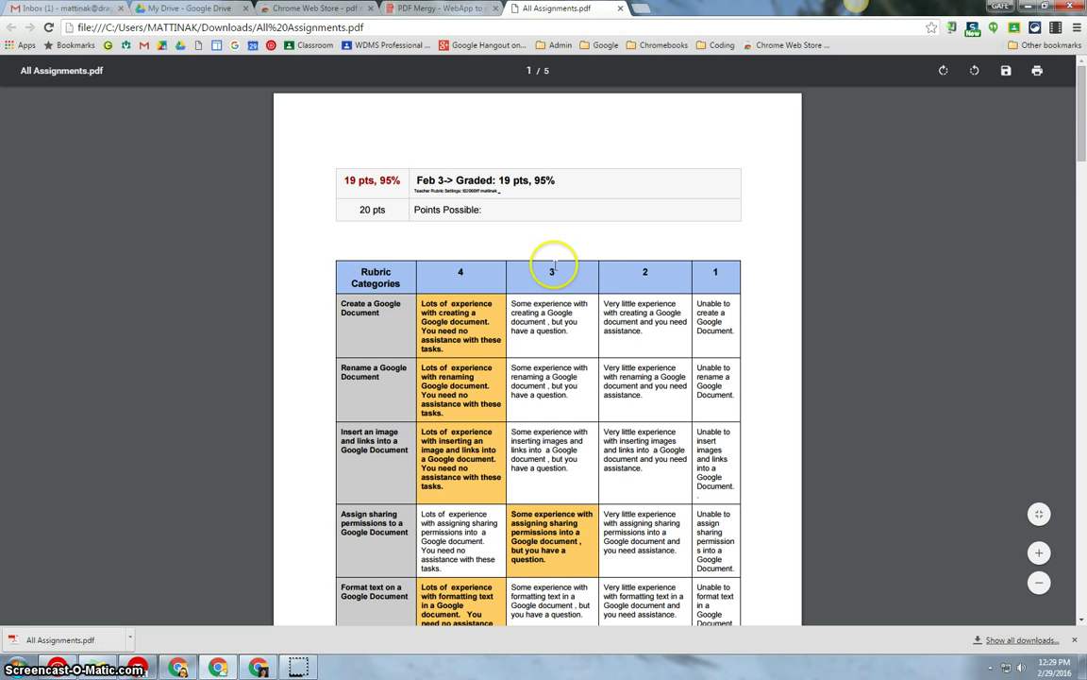
Scroll down through the five pages of All Assignments.pdf
{"action": "scroll", "coordinate": [554, 269], "scroll_direction": "down", "scroll_amount": 3}
{"action": "scroll", "coordinate": [554, 273], "scroll_direction": "down", "scroll_amount": 5}
{"action": "scroll", "coordinate": [554, 276], "scroll_direction": "down", "scroll_amount": 2}
{"action": "scroll", "coordinate": [555, 280], "scroll_direction": "down", "scroll_amount": 3}
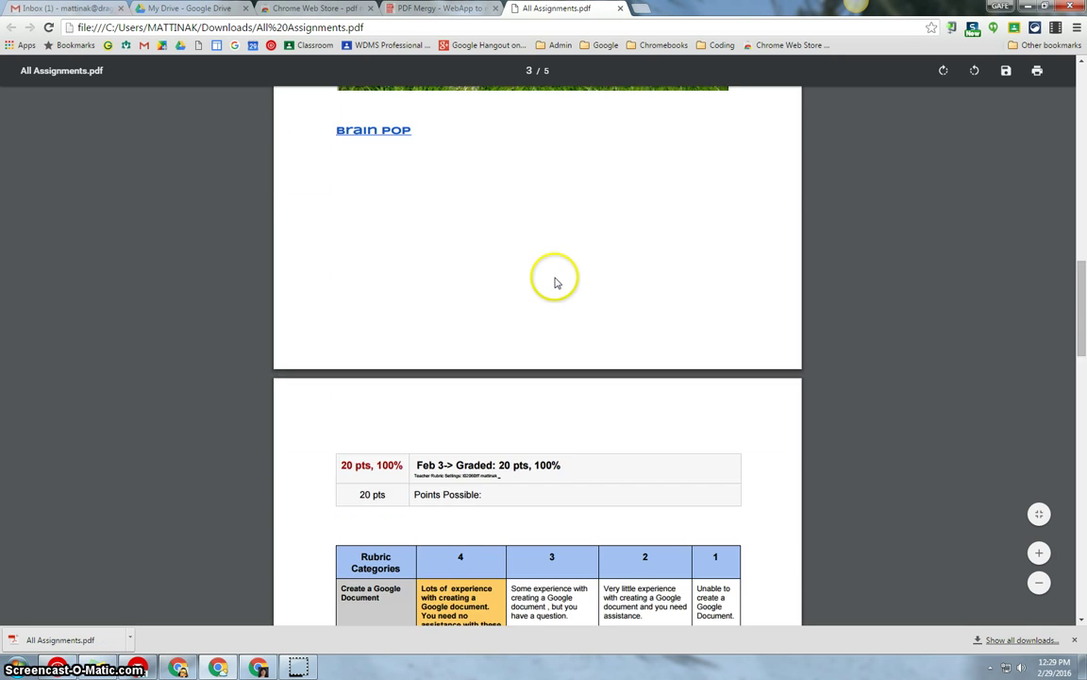
{"action": "scroll", "coordinate": [555, 281], "scroll_direction": "down", "scroll_amount": 3}
{"action": "scroll", "coordinate": [553, 279], "scroll_direction": "down", "scroll_amount": 3}
{"action": "scroll", "coordinate": [554, 284], "scroll_direction": "down", "scroll_amount": 2}
{"action": "scroll", "coordinate": [555, 281], "scroll_direction": "down", "scroll_amount": 1}
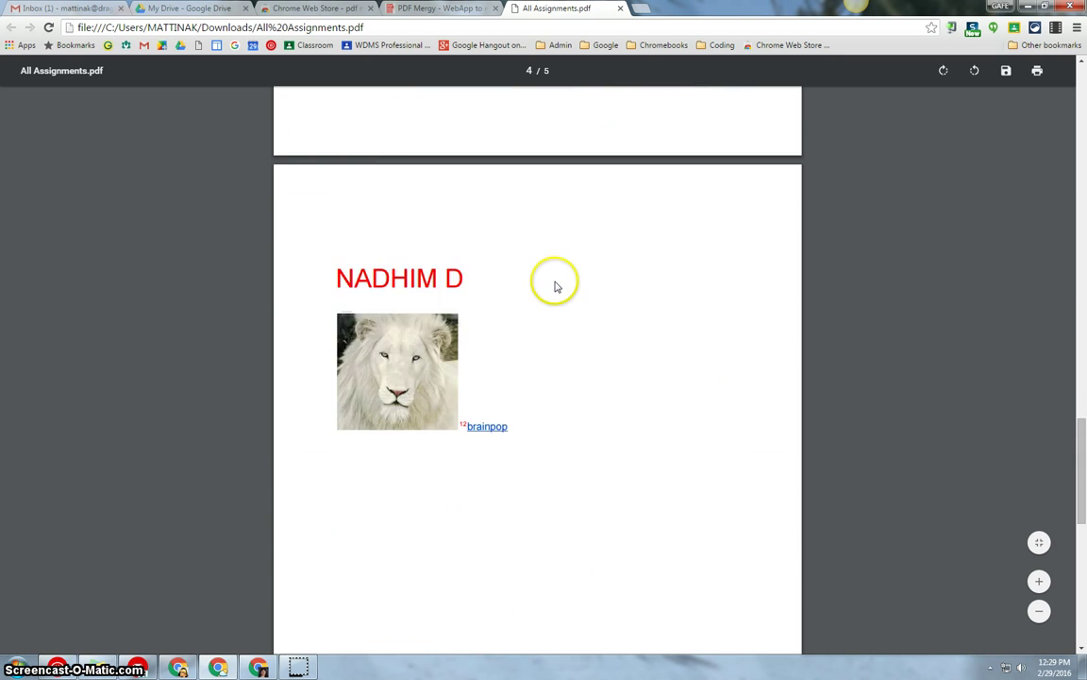
{"action": "scroll", "coordinate": [555, 286], "scroll_direction": "down", "scroll_amount": 2}
{"action": "scroll", "coordinate": [556, 286], "scroll_direction": "down", "scroll_amount": 1}
{"action": "scroll", "coordinate": [556, 287], "scroll_direction": "down", "scroll_amount": 3}
{"action": "scroll", "coordinate": [557, 290], "scroll_direction": "down", "scroll_amount": 1}
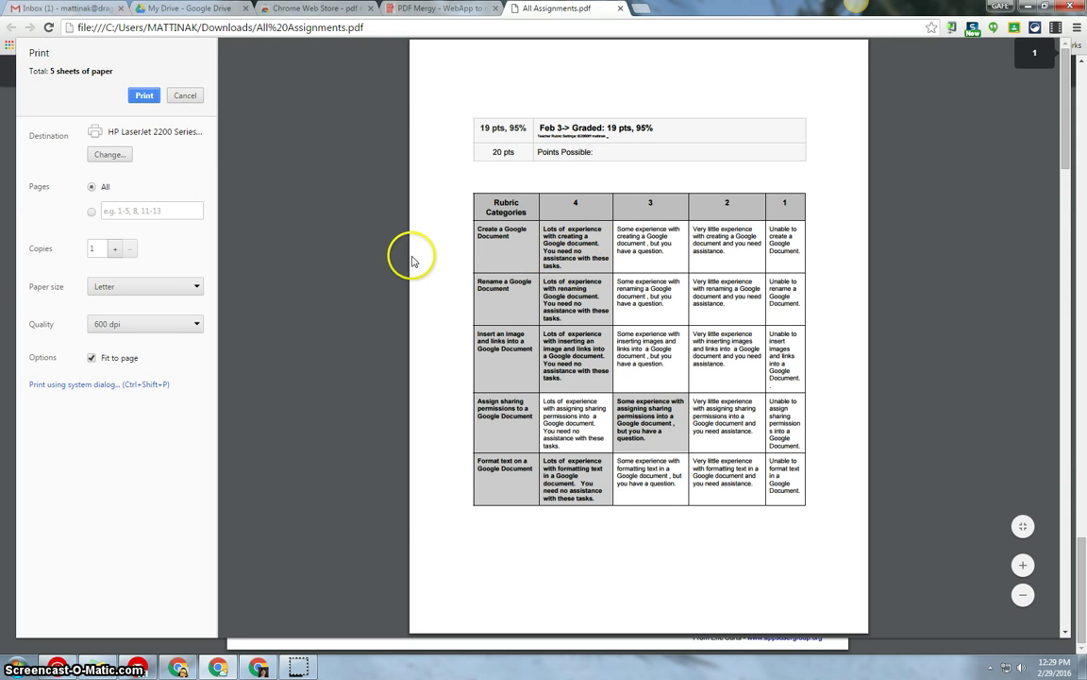
{"action": "scroll", "coordinate": [565, 312], "scroll_direction": "down", "scroll_amount": 4}
{"action": "scroll", "coordinate": [564, 315], "scroll_direction": "down", "scroll_amount": 3}
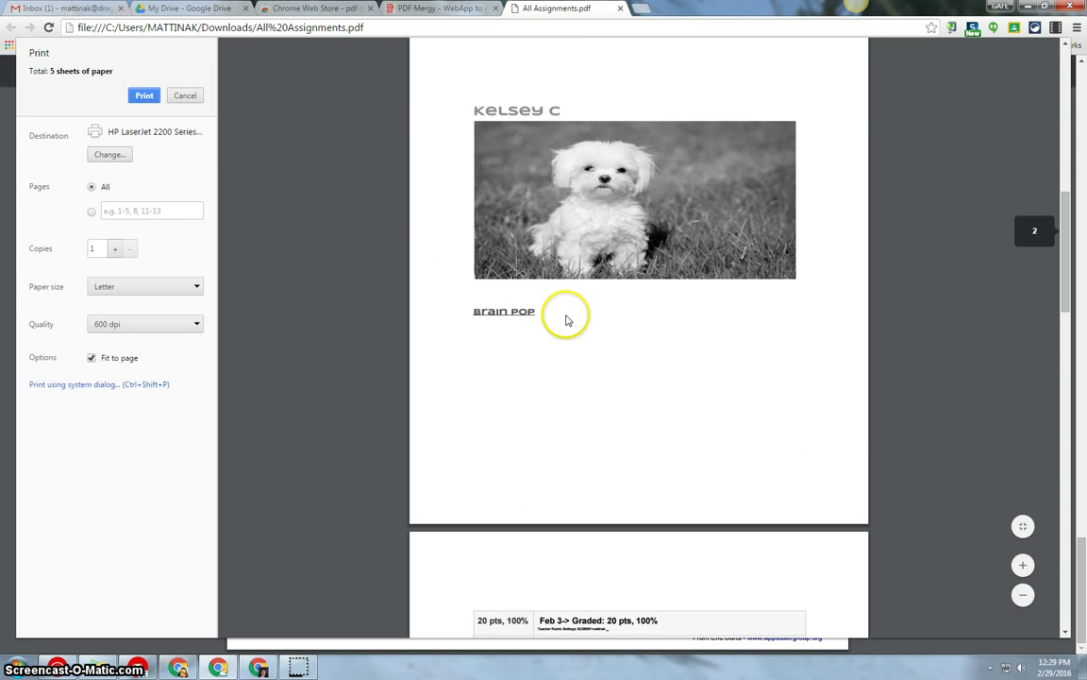
{"action": "scroll", "coordinate": [567, 316], "scroll_direction": "down", "scroll_amount": 2}
{"action": "scroll", "coordinate": [566, 322], "scroll_direction": "down", "scroll_amount": 3}
{"action": "scroll", "coordinate": [566, 321], "scroll_direction": "down", "scroll_amount": 2}
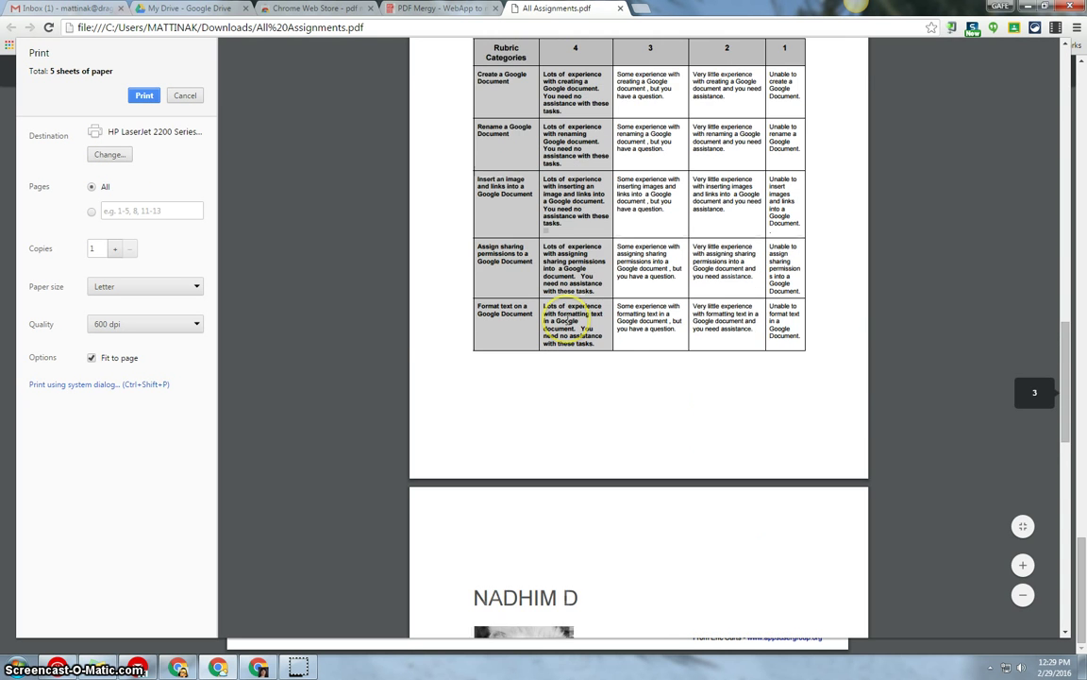
{"action": "scroll", "coordinate": [567, 319], "scroll_direction": "down", "scroll_amount": 3}
{"action": "scroll", "coordinate": [567, 324], "scroll_direction": "down", "scroll_amount": 3}
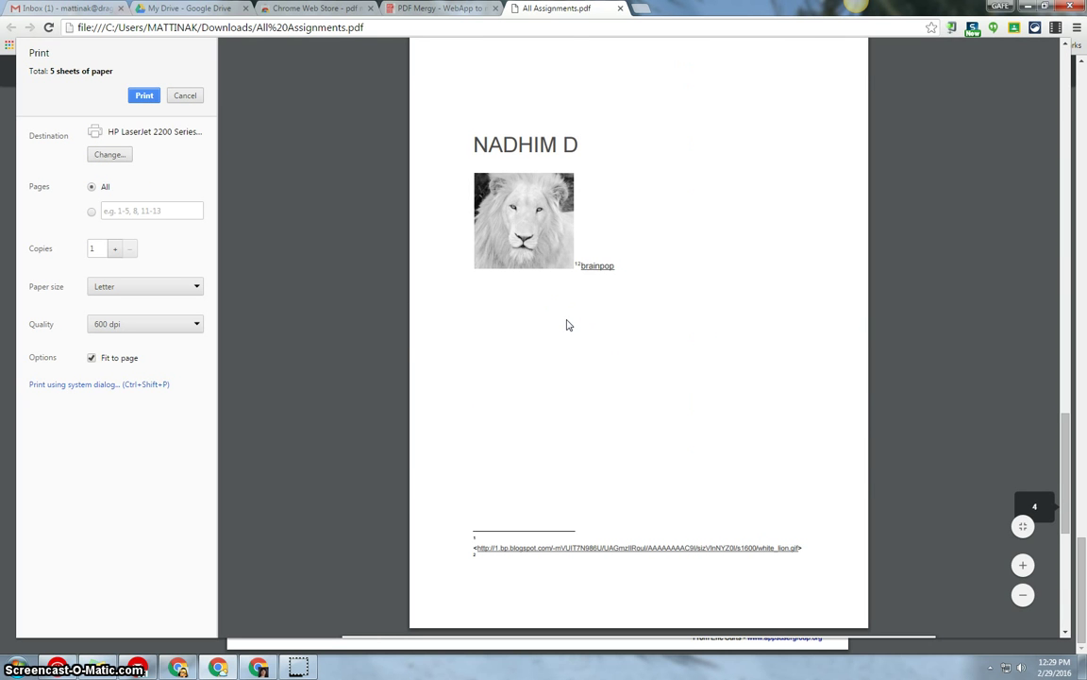